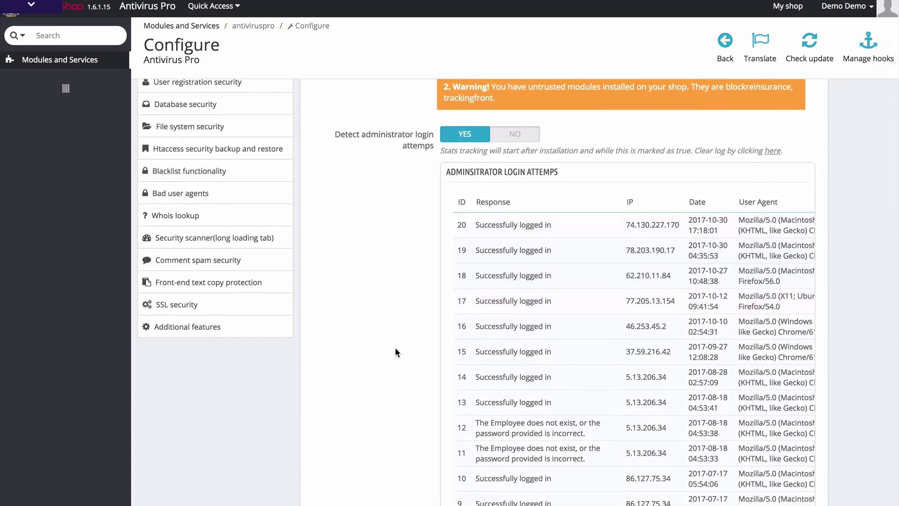
Review the General security settings, including the administrator login log, the SQL/XSS/SHELL/CODE injection log and the contact form CAPTCHA option.
{"action": "scroll", "coordinate": [396, 350], "scroll_direction": "down", "scroll_amount": 7}
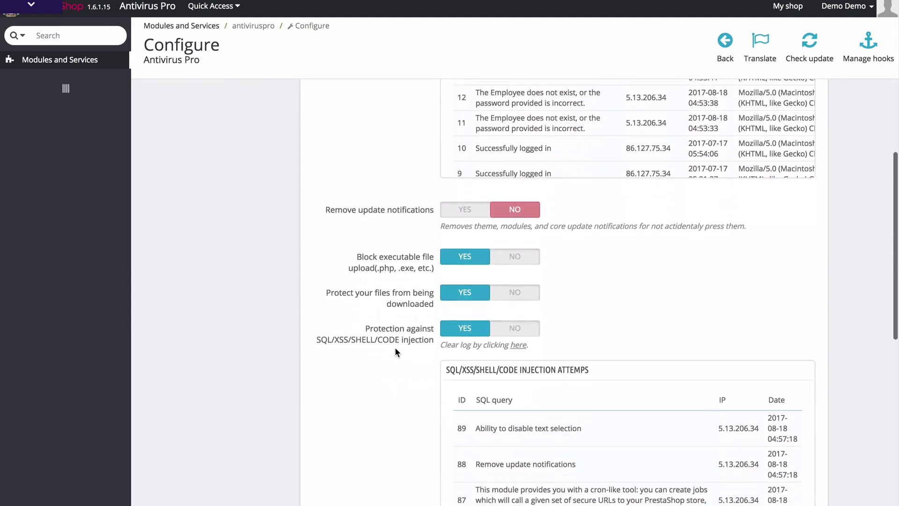
{"action": "scroll", "coordinate": [394, 350], "scroll_direction": "down", "scroll_amount": 2}
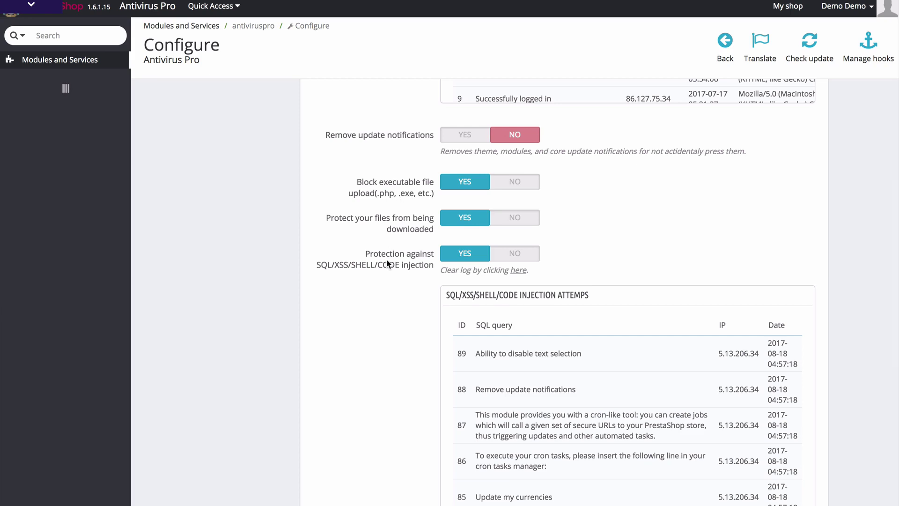
{"action": "scroll", "coordinate": [386, 260], "scroll_direction": "down", "scroll_amount": 1}
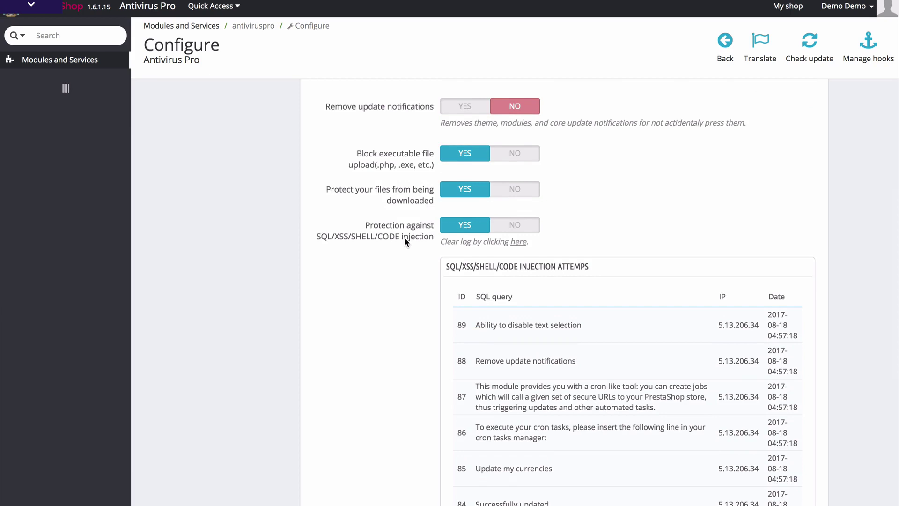
{"action": "scroll", "coordinate": [511, 290], "scroll_direction": "down", "scroll_amount": 3}
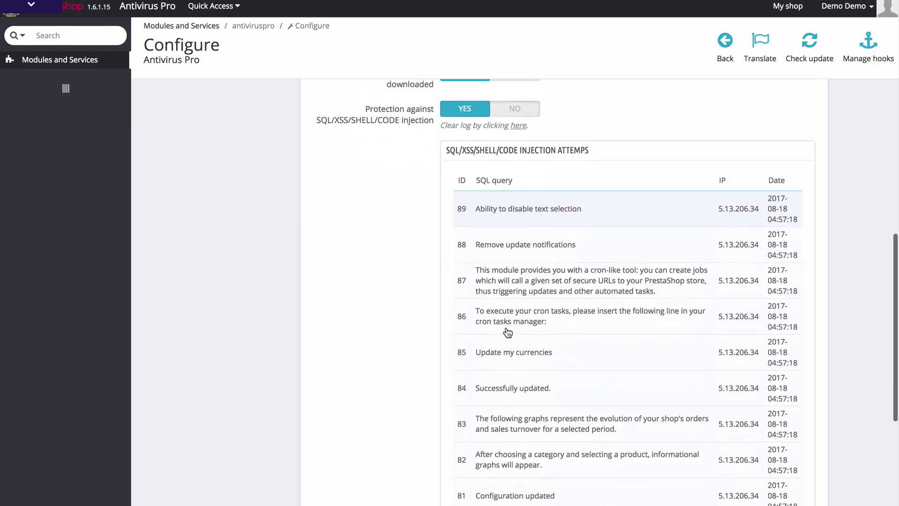
{"action": "scroll", "coordinate": [511, 298], "scroll_direction": "down", "scroll_amount": 1}
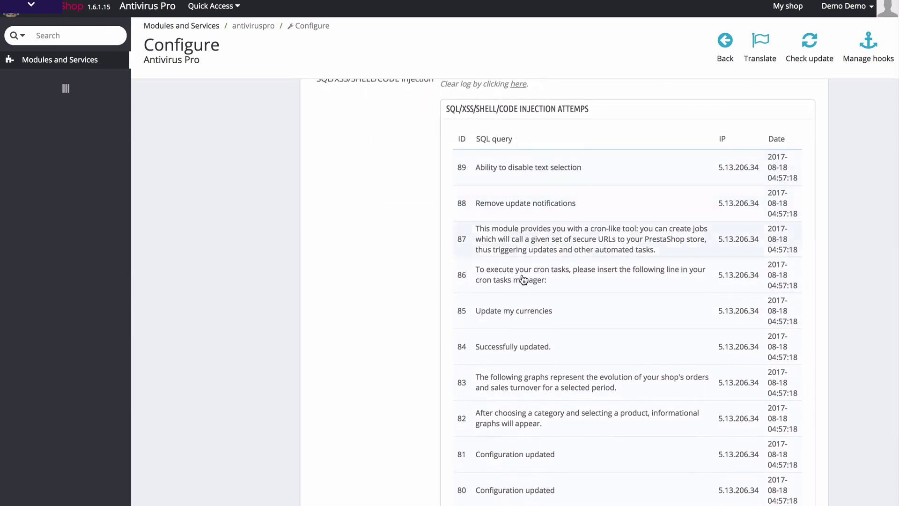
{"action": "scroll", "coordinate": [525, 288], "scroll_direction": "down", "scroll_amount": 1}
{"action": "scroll", "coordinate": [522, 295], "scroll_direction": "down", "scroll_amount": 3}
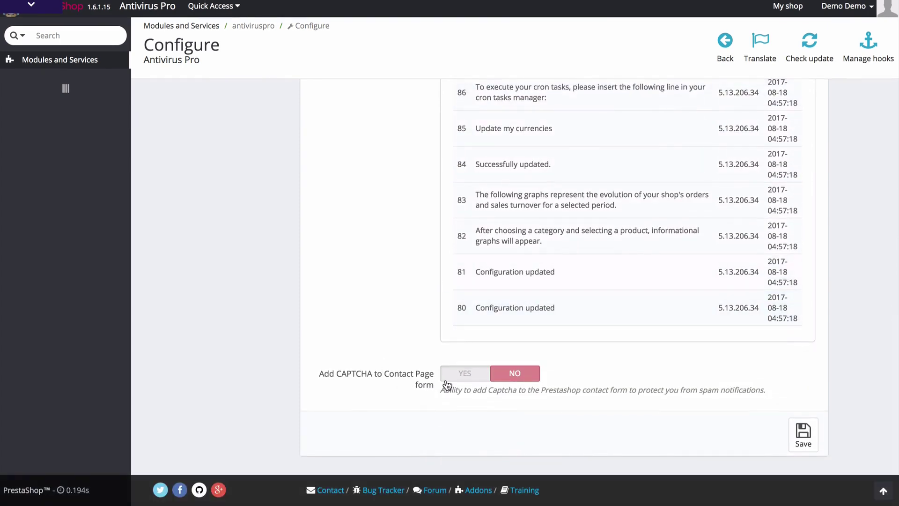
{"action": "scroll", "coordinate": [383, 349], "scroll_direction": "up", "scroll_amount": 6}
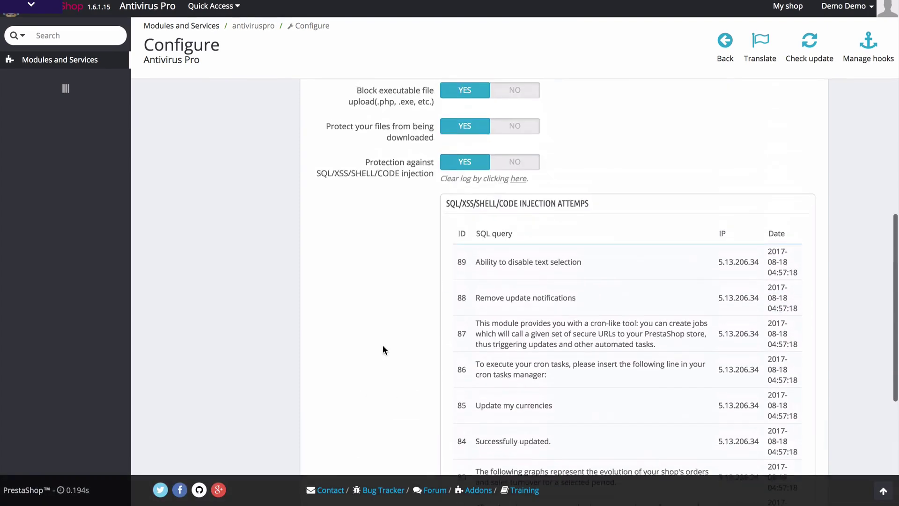
{"action": "scroll", "coordinate": [383, 349], "scroll_direction": "up", "scroll_amount": 15}
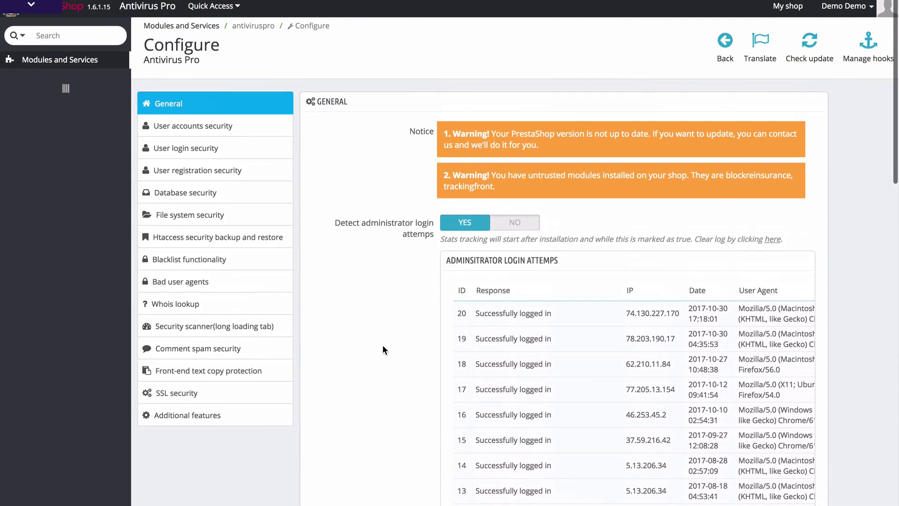
Check the User accounts security settings and open the User login security settings.
{"action": "left_click", "coordinate": [218, 130]}
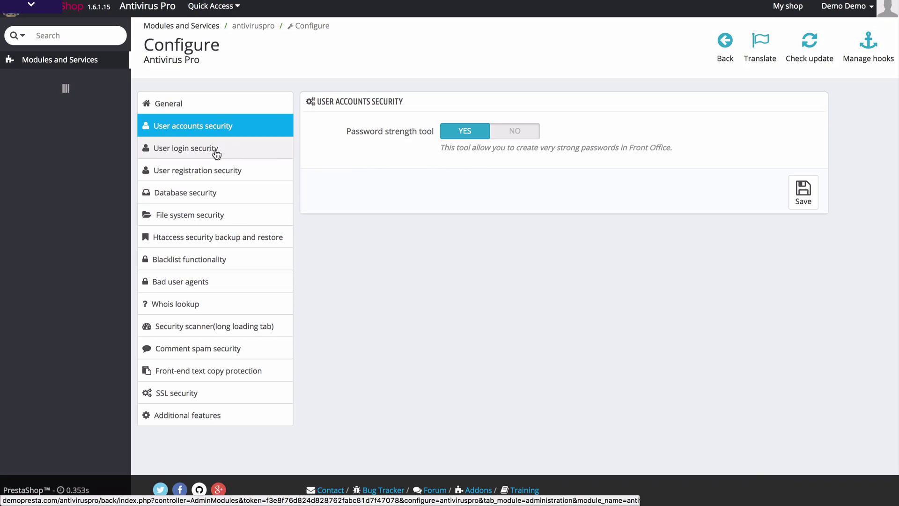
{"action": "left_click", "coordinate": [214, 149]}
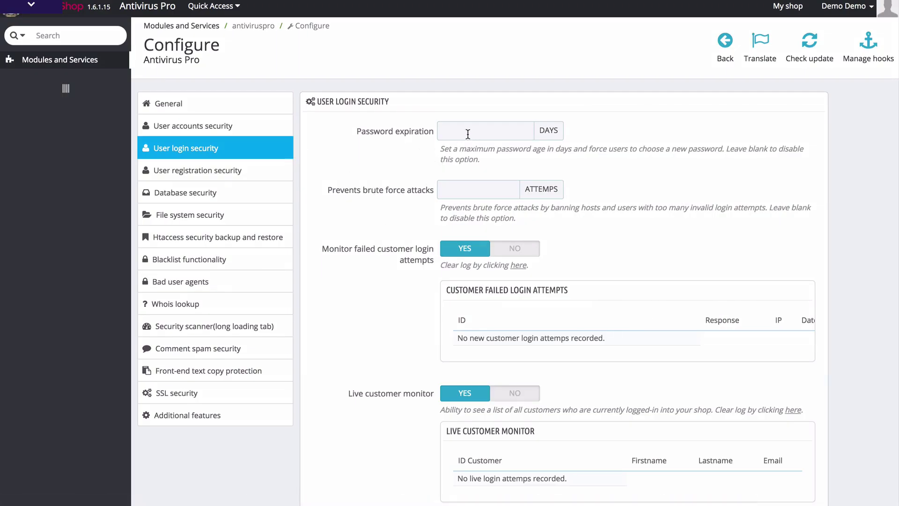
Try a password expiration of 30 days and clear the value again.
{"action": "left_click", "coordinate": [514, 131]}
{"action": "type", "text": "30"}
{"action": "left_click", "coordinate": [406, 157]}
{"action": "left_click_drag", "start_coordinate": [466, 131], "coordinate": [434, 130]}
{"action": "left_click", "coordinate": [353, 174]}
Try a brute force protection limit of 10 attempts and clear the value again.
{"action": "left_click", "coordinate": [490, 187]}
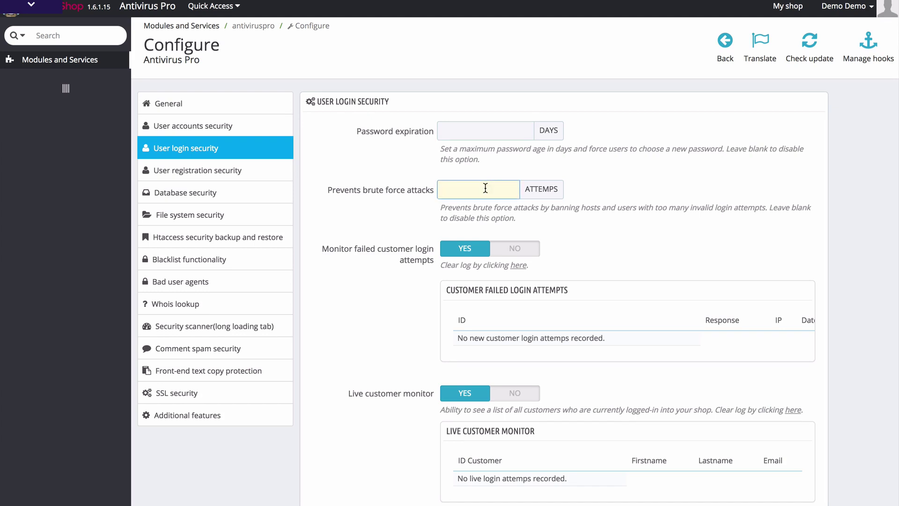
{"action": "type", "text": "10"}
{"action": "left_click_drag", "start_coordinate": [484, 188], "coordinate": [439, 192]}
{"action": "key", "text": "BackSpace"}
Review the failed login monitoring, live customer monitor and customer login CAPTCHA options.
{"action": "scroll", "coordinate": [359, 301], "scroll_direction": "down", "scroll_amount": 2}
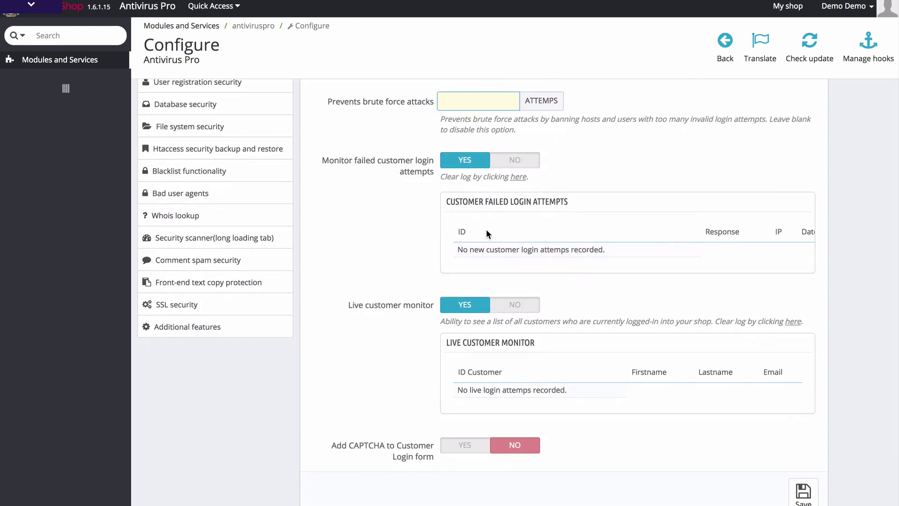
{"action": "scroll", "coordinate": [355, 339], "scroll_direction": "down", "scroll_amount": 2}
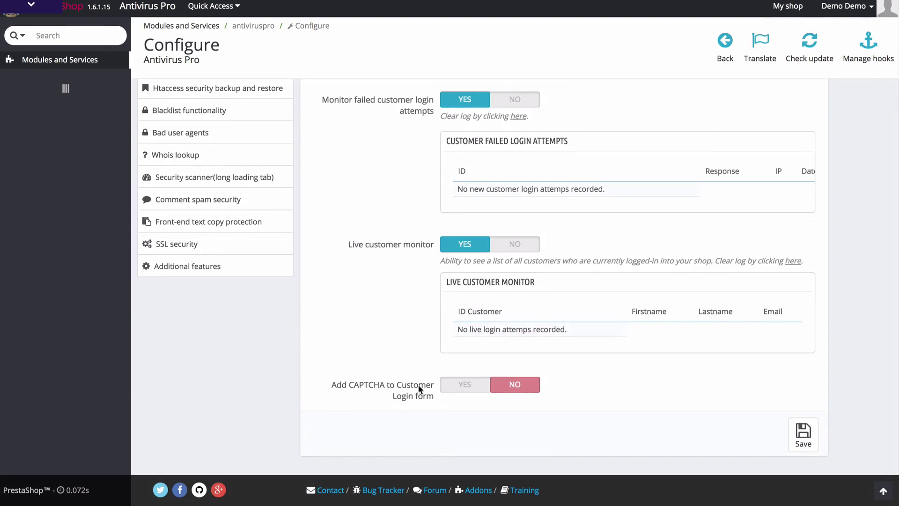
{"action": "scroll", "coordinate": [387, 323], "scroll_direction": "up", "scroll_amount": 3}
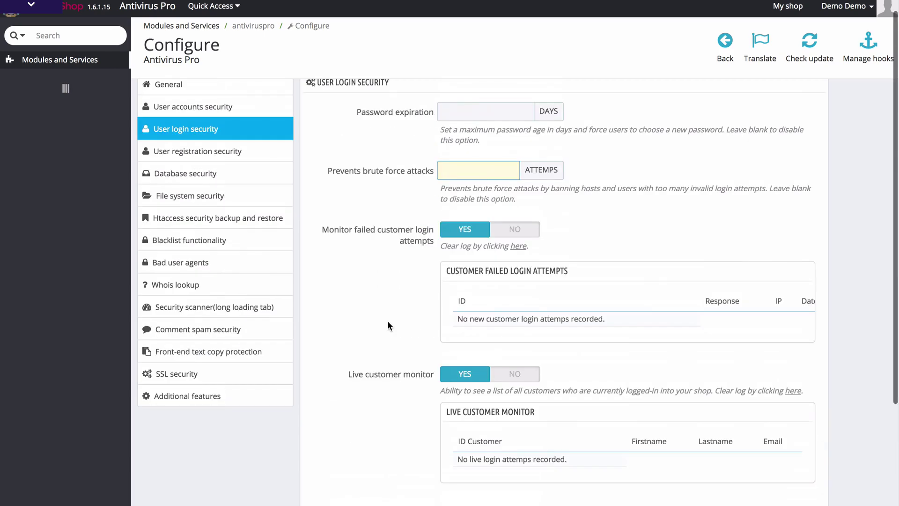
View the User registration security settings and the Database security settings.
{"action": "left_click", "coordinate": [204, 158]}
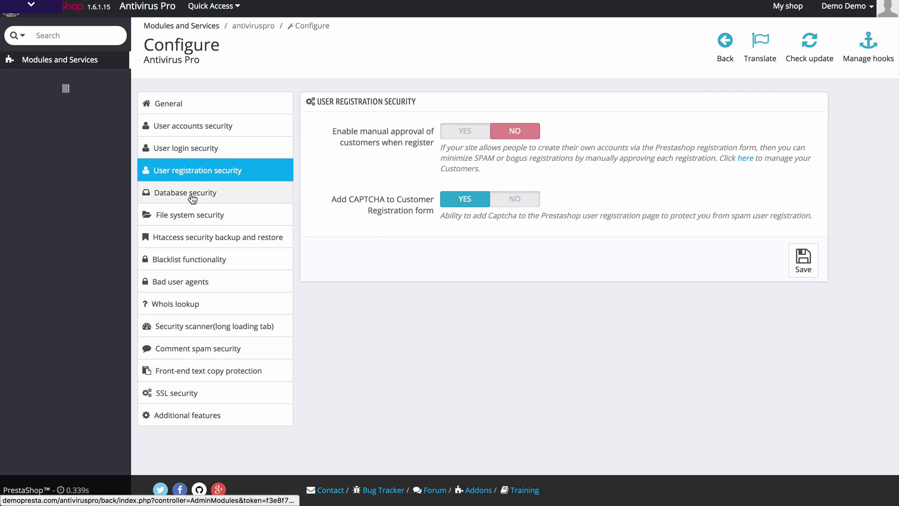
{"action": "left_click", "coordinate": [192, 198]}
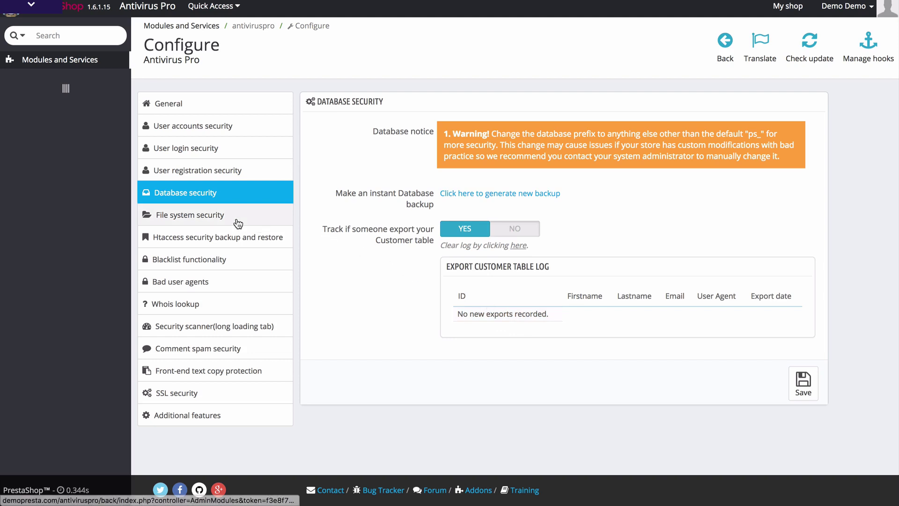
Review the File system security settings, including the host system logs and the protection of important files.
{"action": "left_click", "coordinate": [237, 221]}
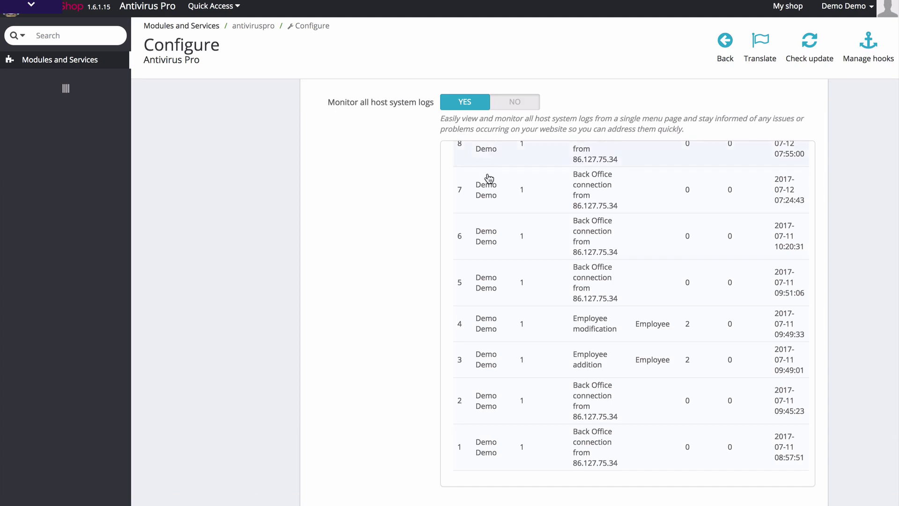
{"action": "scroll", "coordinate": [509, 254], "scroll_direction": "down", "scroll_amount": 3}
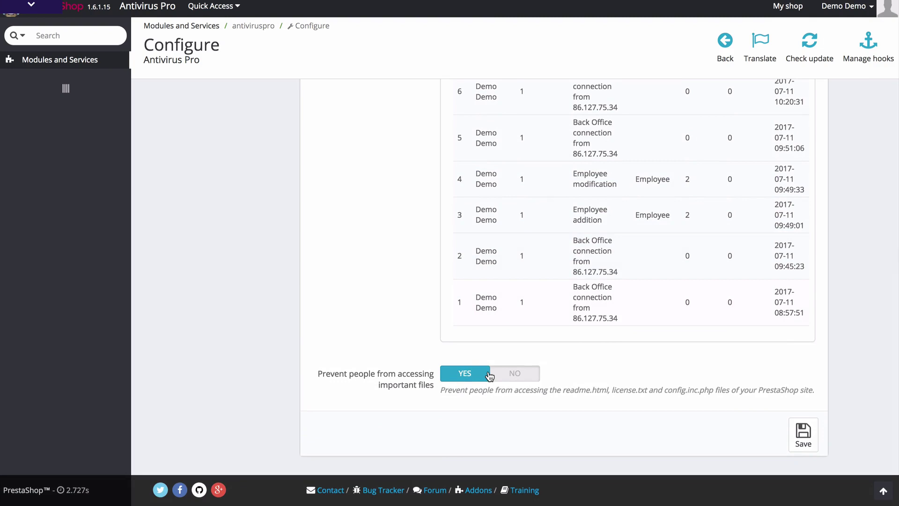
{"action": "scroll", "coordinate": [377, 333], "scroll_direction": "up", "scroll_amount": 10}
Examine the Htaccess security backup and restore settings, reading through the original htaccess and config file contents.
{"action": "left_click", "coordinate": [262, 240]}
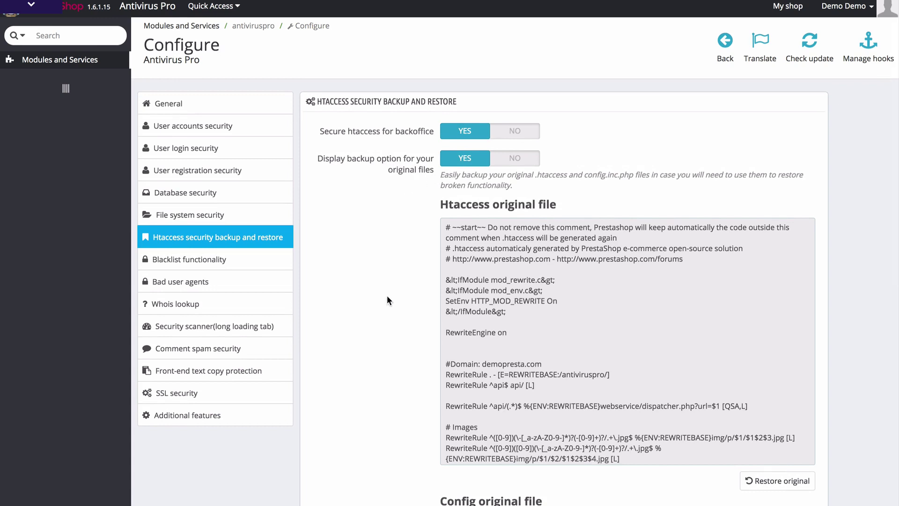
{"action": "scroll", "coordinate": [390, 358], "scroll_direction": "down", "scroll_amount": 3}
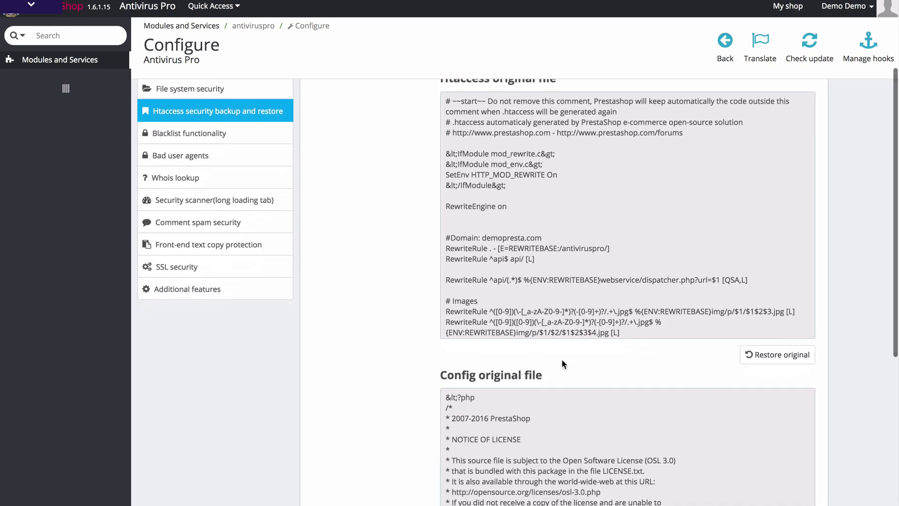
{"action": "scroll", "coordinate": [726, 355], "scroll_direction": "up", "scroll_amount": 1}
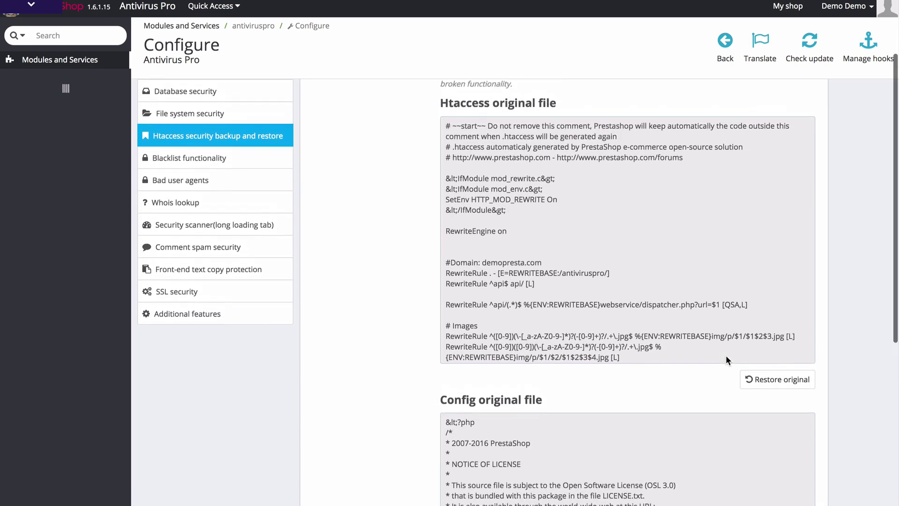
{"action": "scroll", "coordinate": [575, 321], "scroll_direction": "down", "scroll_amount": 8}
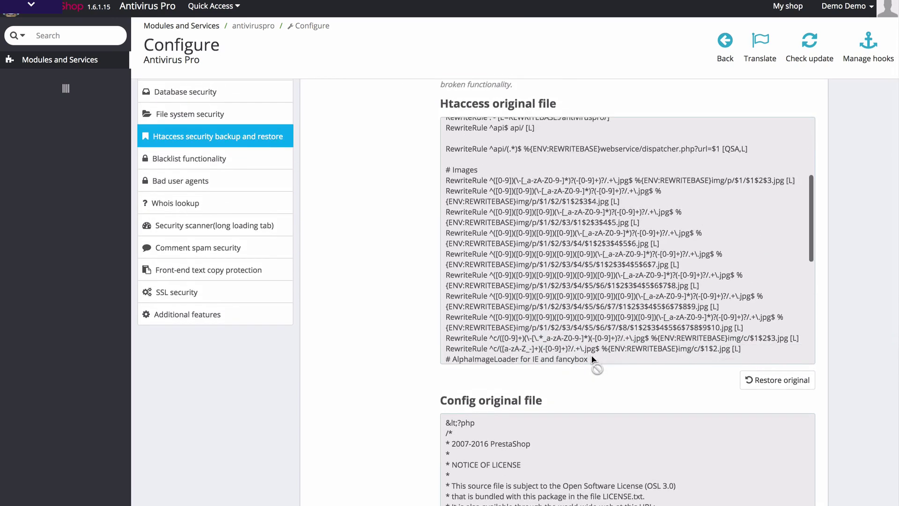
{"action": "scroll", "coordinate": [426, 380], "scroll_direction": "down", "scroll_amount": 6}
{"action": "scroll", "coordinate": [427, 378], "scroll_direction": "down", "scroll_amount": 2}
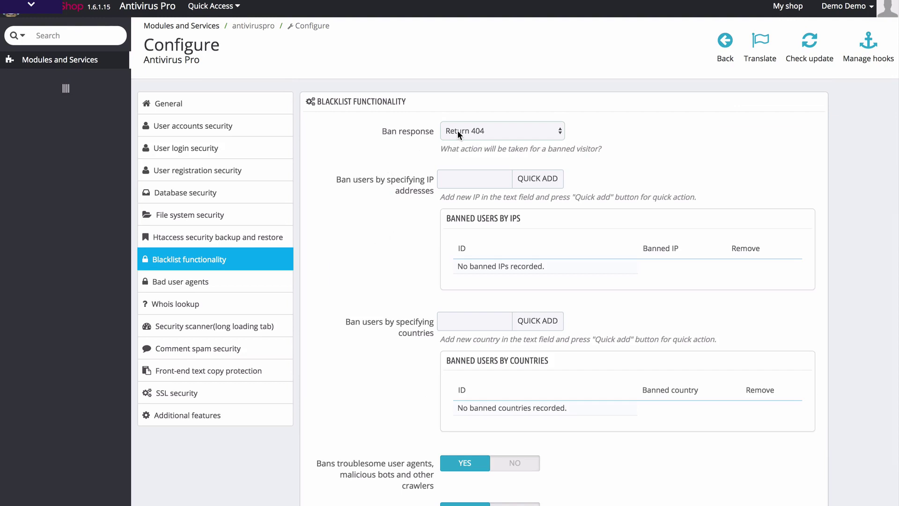
Examine the Blacklist functionality settings, including the ban response choices, the IP and country ban fields and the known attacker monitor.
{"action": "left_click", "coordinate": [515, 131]}
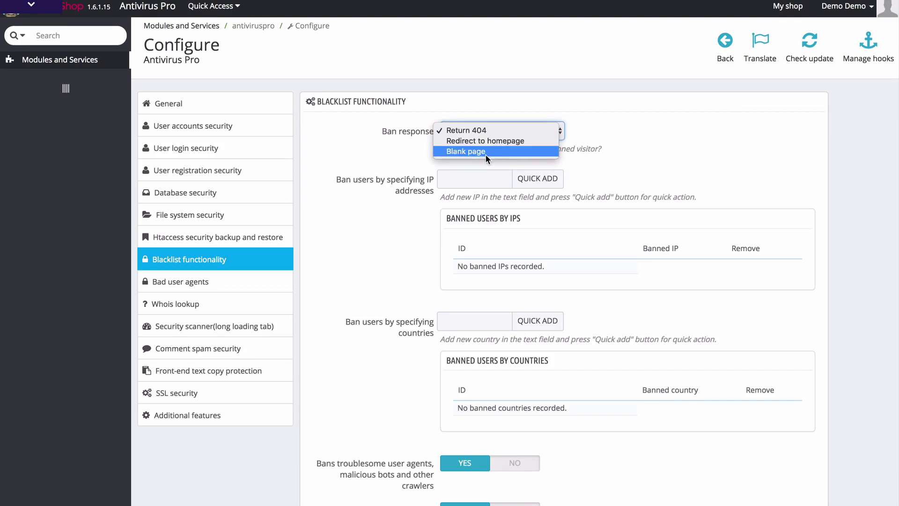
{"action": "left_click", "coordinate": [386, 155]}
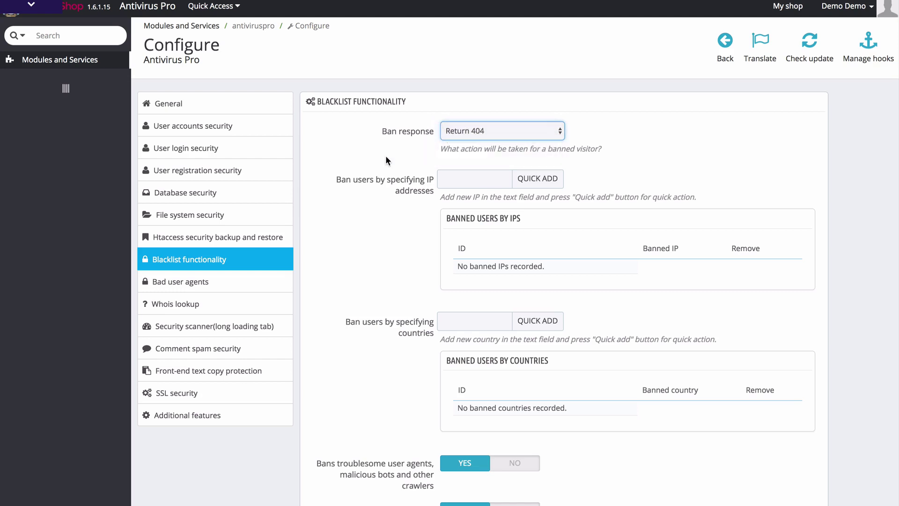
{"action": "left_click", "coordinate": [476, 182]}
{"action": "scroll", "coordinate": [462, 184], "scroll_direction": "down", "scroll_amount": 2}
{"action": "left_click", "coordinate": [414, 263]}
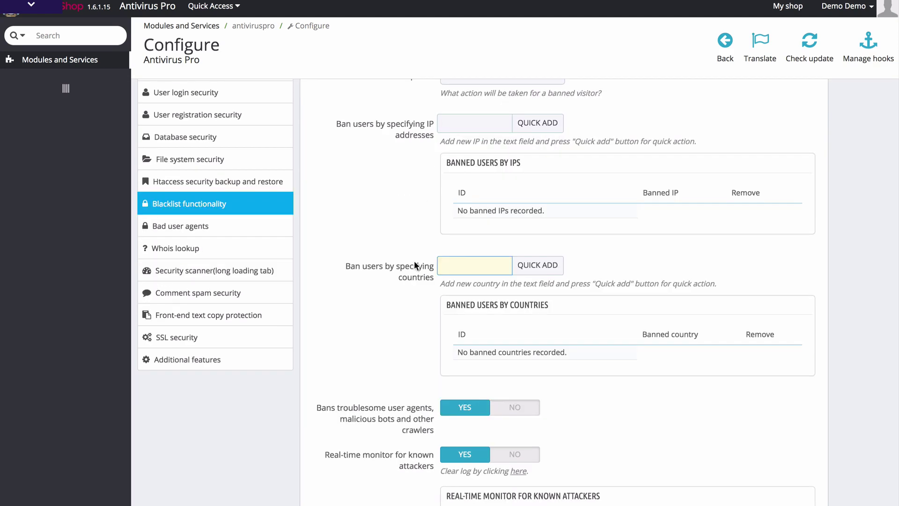
{"action": "scroll", "coordinate": [430, 274], "scroll_direction": "down", "scroll_amount": 2}
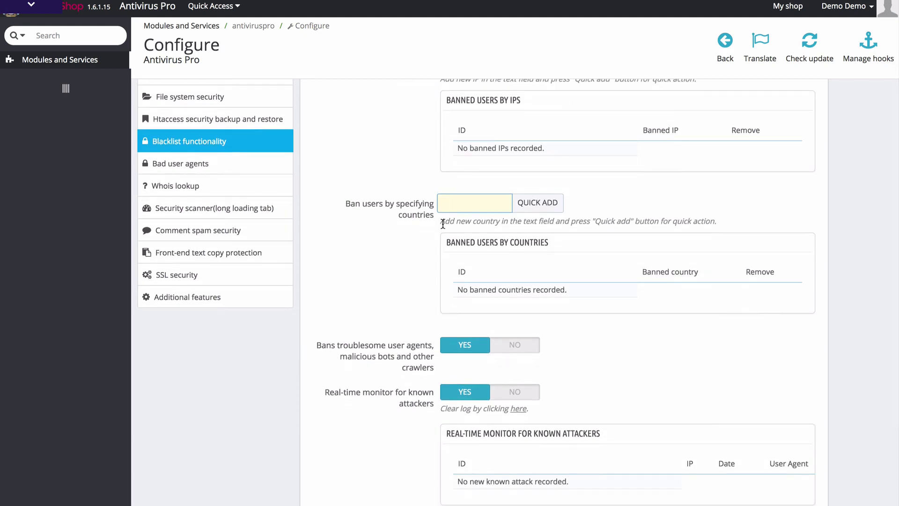
{"action": "scroll", "coordinate": [386, 271], "scroll_direction": "down", "scroll_amount": 4}
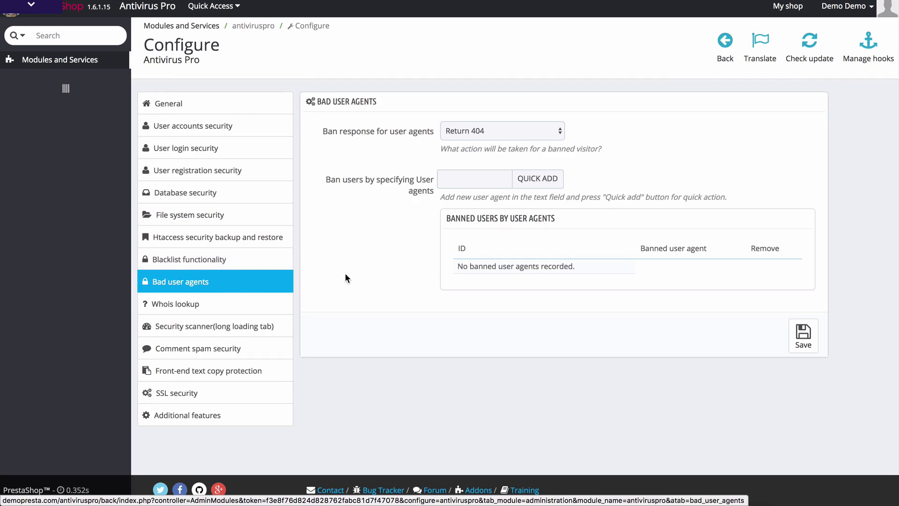
Inspect the ban response choices and the user agent ban field in the Bad user agents settings.
{"action": "left_click", "coordinate": [539, 133]}
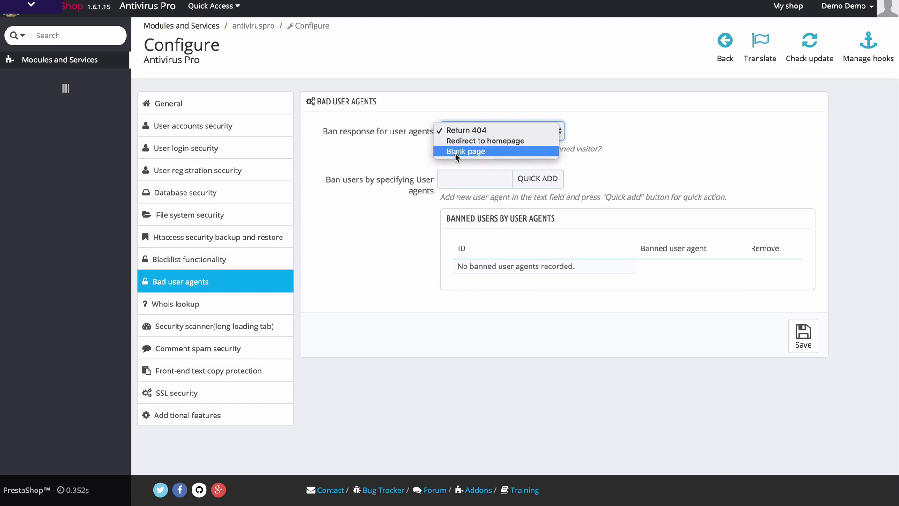
{"action": "left_click", "coordinate": [413, 215]}
{"action": "left_click", "coordinate": [475, 178]}
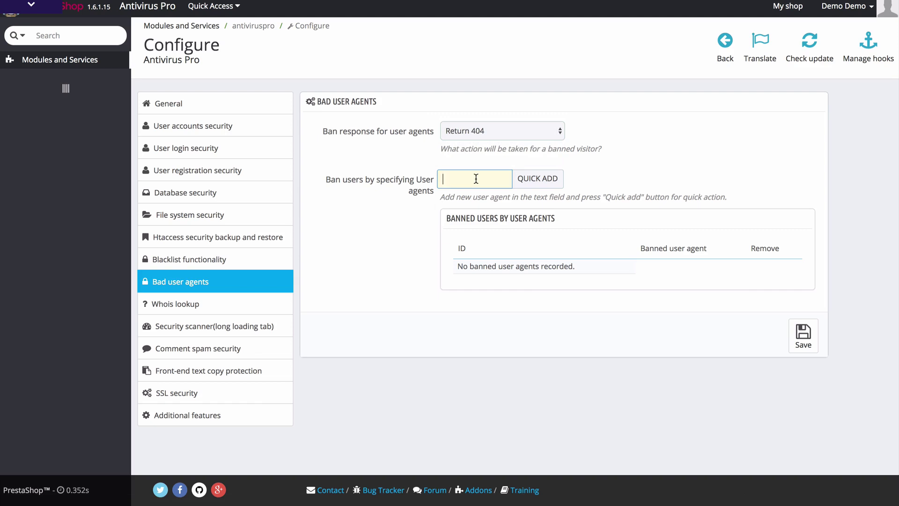
Open the Whois lookup section and read the domain, registrant and raw Whois data.
{"action": "left_click", "coordinate": [206, 304]}
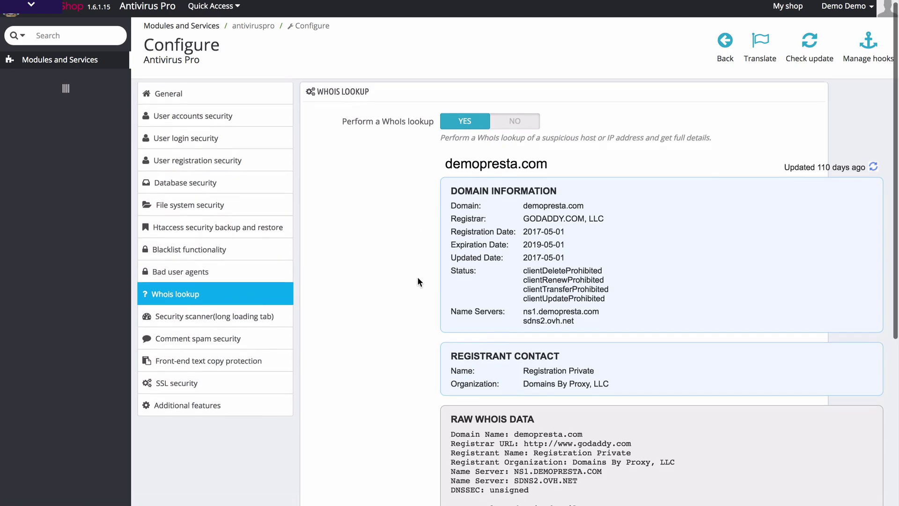
{"action": "scroll", "coordinate": [486, 332], "scroll_direction": "down", "scroll_amount": 3}
{"action": "scroll", "coordinate": [514, 372], "scroll_direction": "down", "scroll_amount": 3}
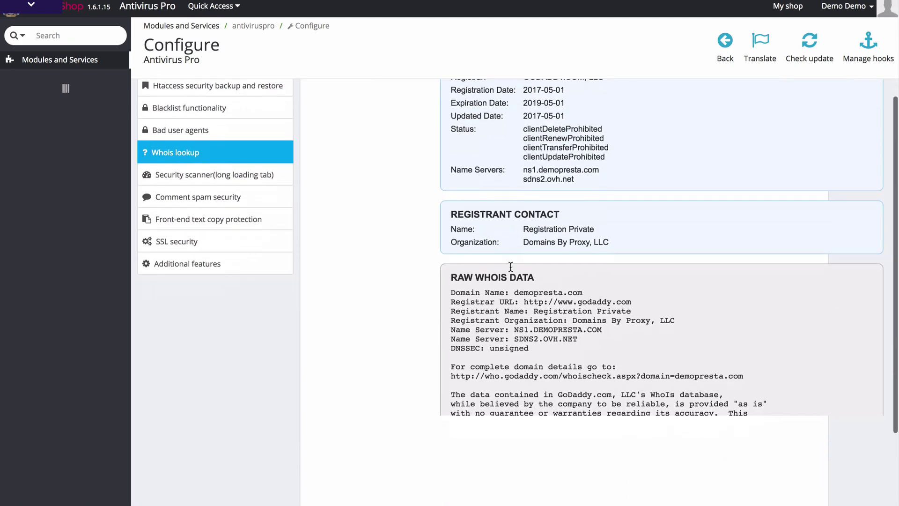
{"action": "scroll", "coordinate": [505, 240], "scroll_direction": "up", "scroll_amount": 5}
Open the Security scanner section and look through the files listed by the file change detection scanner.
{"action": "left_click", "coordinate": [262, 320]}
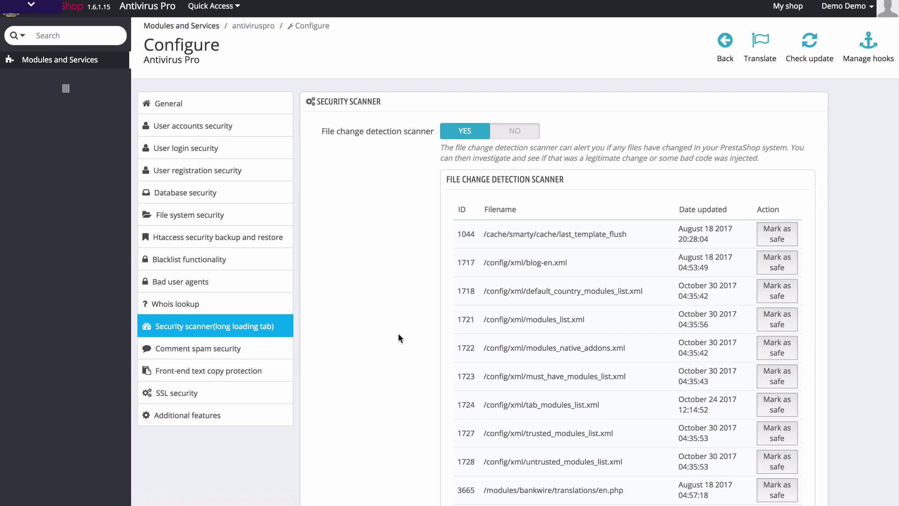
{"action": "scroll", "coordinate": [403, 348], "scroll_direction": "down", "scroll_amount": 2}
{"action": "scroll", "coordinate": [417, 349], "scroll_direction": "up", "scroll_amount": 1}
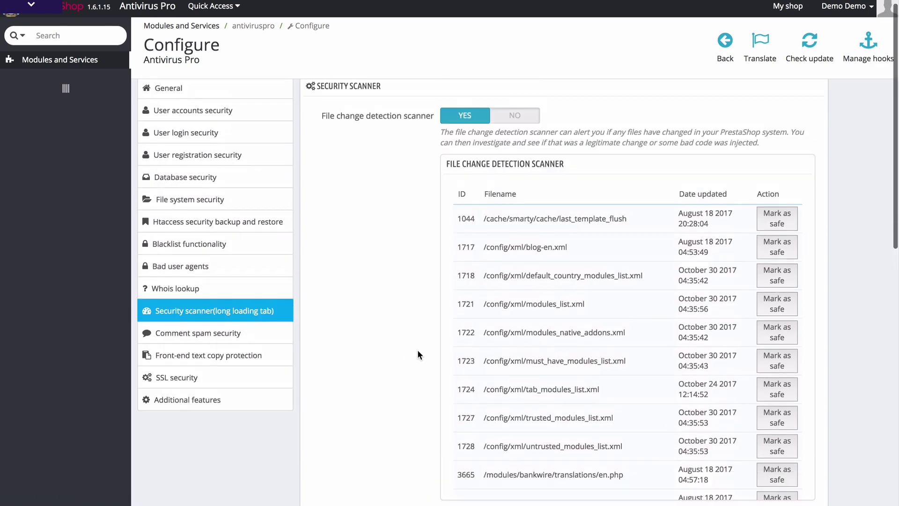
{"action": "scroll", "coordinate": [572, 337], "scroll_direction": "down", "scroll_amount": 3}
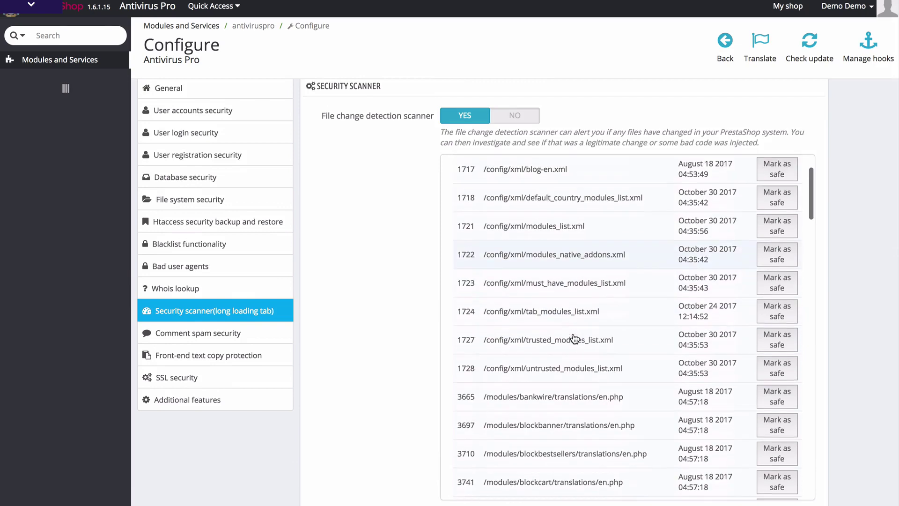
Review the changed core and module translation files in the file change detection list, from its first entries onward.
{"action": "scroll", "coordinate": [572, 337], "scroll_direction": "up", "scroll_amount": 3}
{"action": "scroll", "coordinate": [575, 338], "scroll_direction": "up", "scroll_amount": 1}
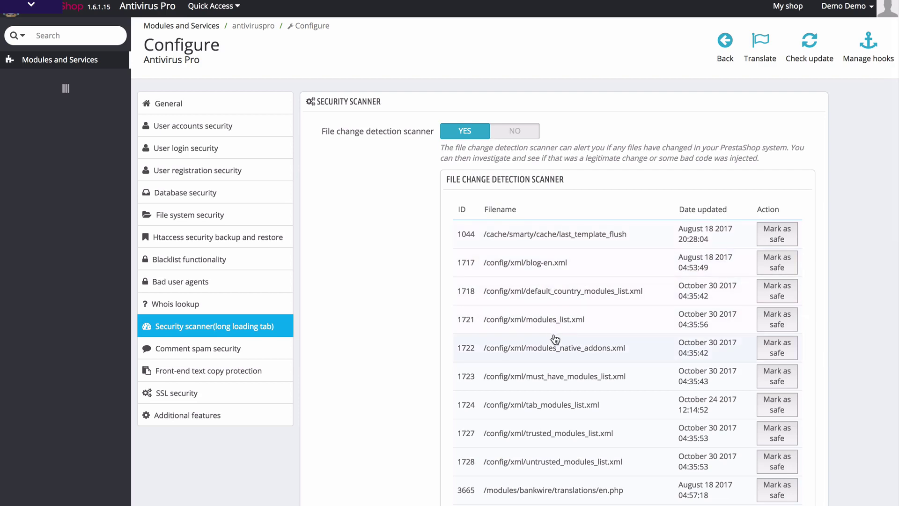
{"action": "scroll", "coordinate": [550, 337], "scroll_direction": "down", "scroll_amount": 1}
{"action": "scroll", "coordinate": [550, 338], "scroll_direction": "down", "scroll_amount": 5}
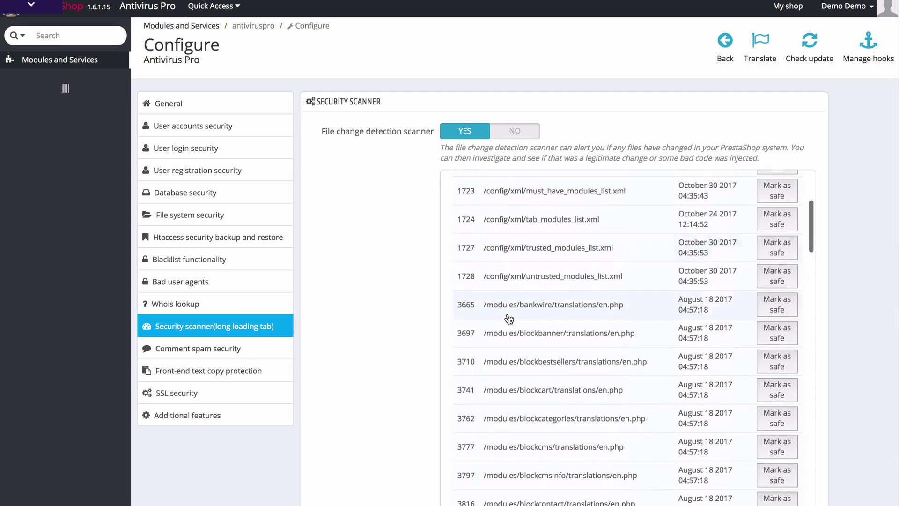
{"action": "scroll", "coordinate": [571, 364], "scroll_direction": "down", "scroll_amount": 3}
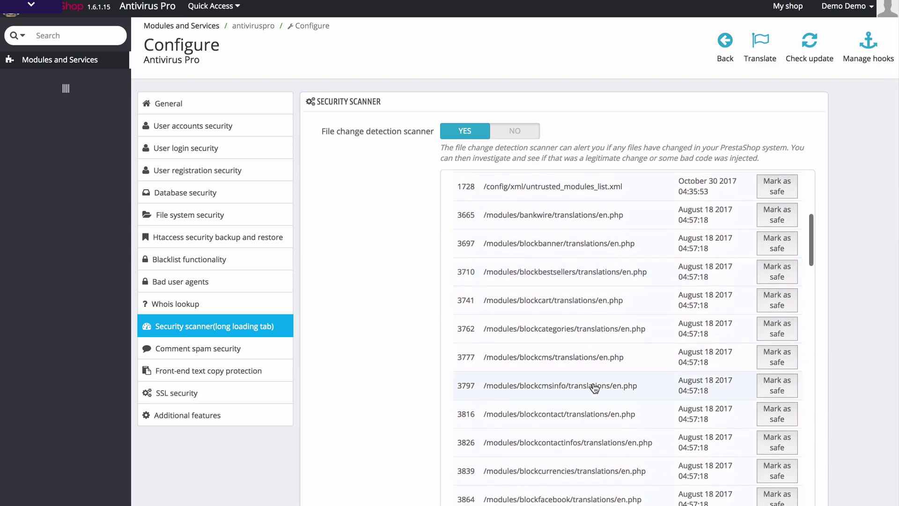
{"action": "scroll", "coordinate": [595, 387], "scroll_direction": "down", "scroll_amount": 2}
{"action": "scroll", "coordinate": [595, 387], "scroll_direction": "down", "scroll_amount": 7}
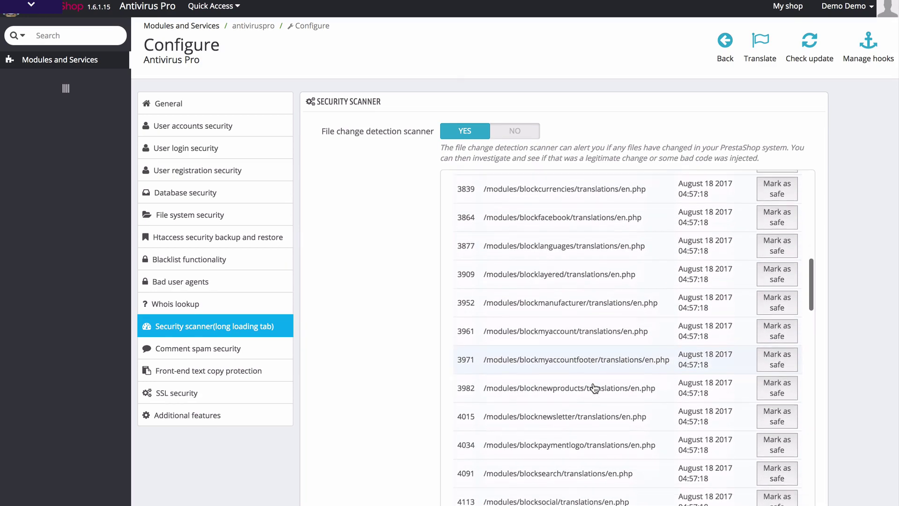
{"action": "scroll", "coordinate": [594, 387], "scroll_direction": "up", "scroll_amount": 2}
Examine the Database scanner option and the suspicious strings listed in its table.
{"action": "scroll", "coordinate": [349, 384], "scroll_direction": "down", "scroll_amount": 9}
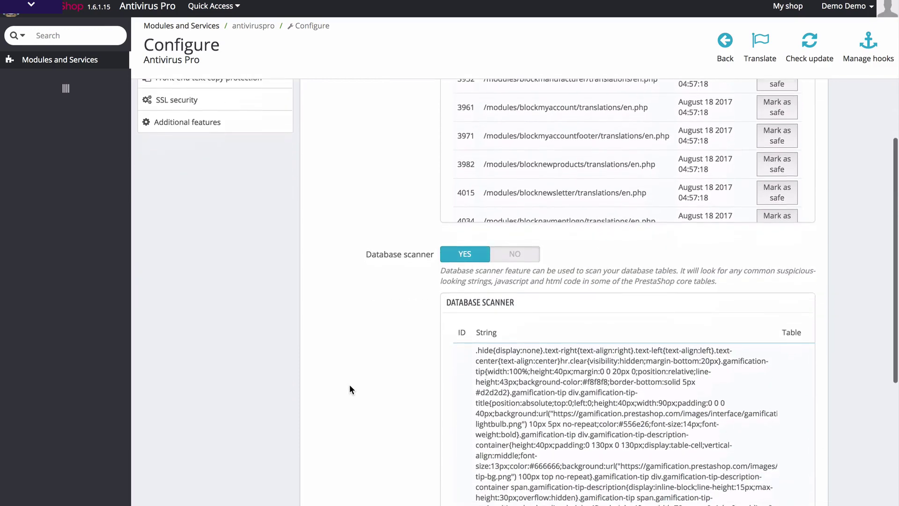
{"action": "scroll", "coordinate": [349, 389], "scroll_direction": "down", "scroll_amount": 1}
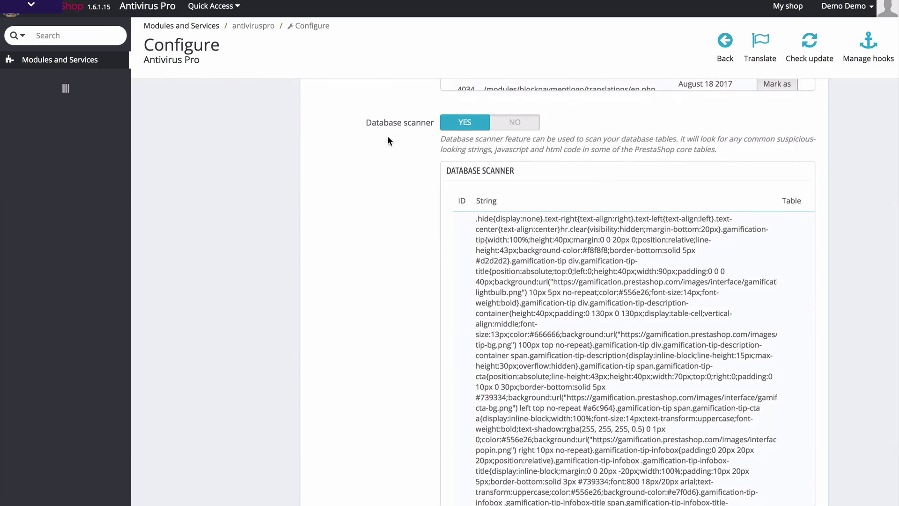
{"action": "scroll", "coordinate": [388, 183], "scroll_direction": "up", "scroll_amount": 1}
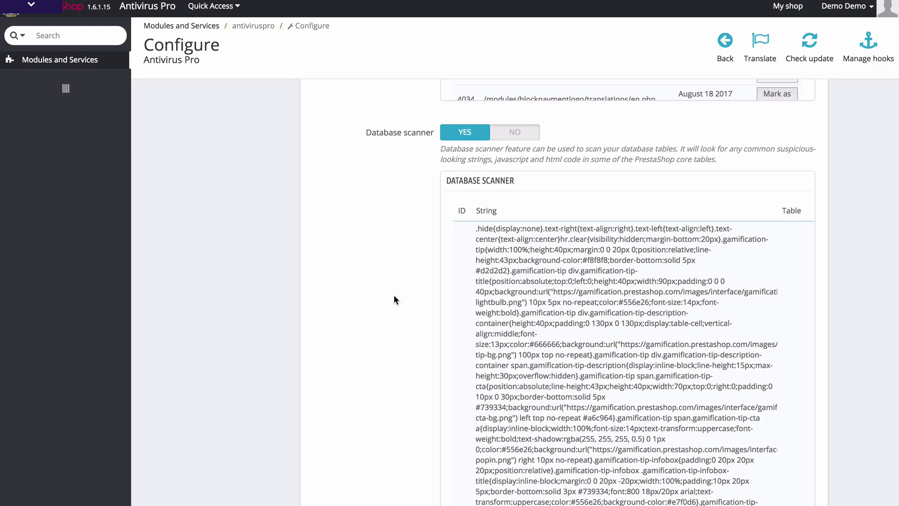
View the product comment captcha option in Comment spam security and the options in Front-end text copy protection.
{"action": "scroll", "coordinate": [403, 236], "scroll_direction": "up", "scroll_amount": 1}
{"action": "scroll", "coordinate": [396, 238], "scroll_direction": "up", "scroll_amount": 5}
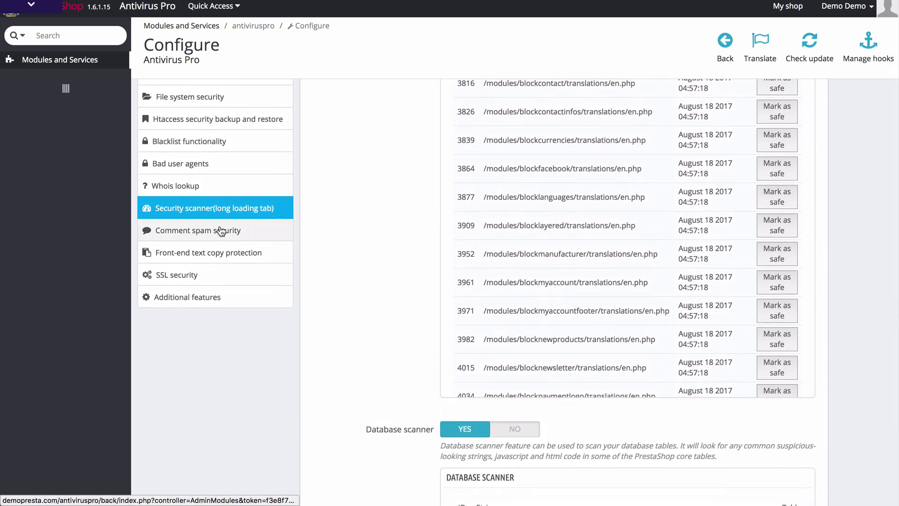
{"action": "left_click", "coordinate": [221, 231]}
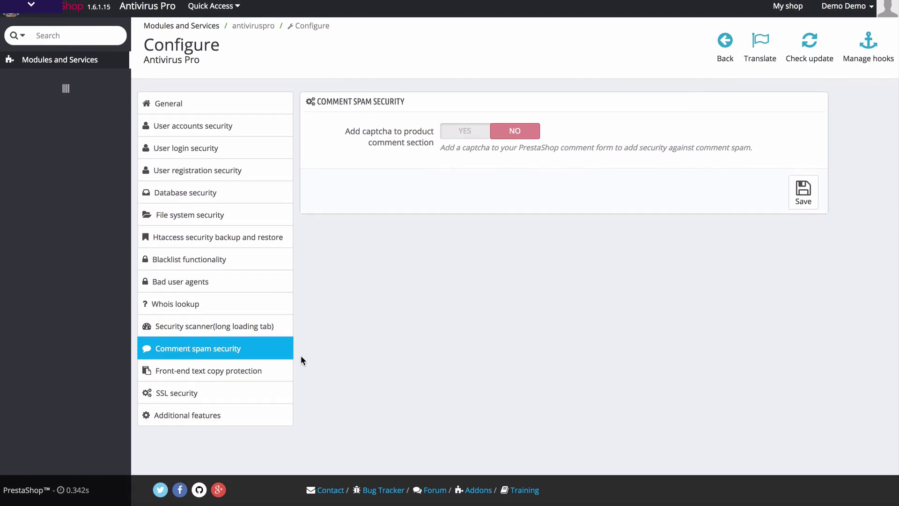
{"action": "left_click", "coordinate": [253, 372]}
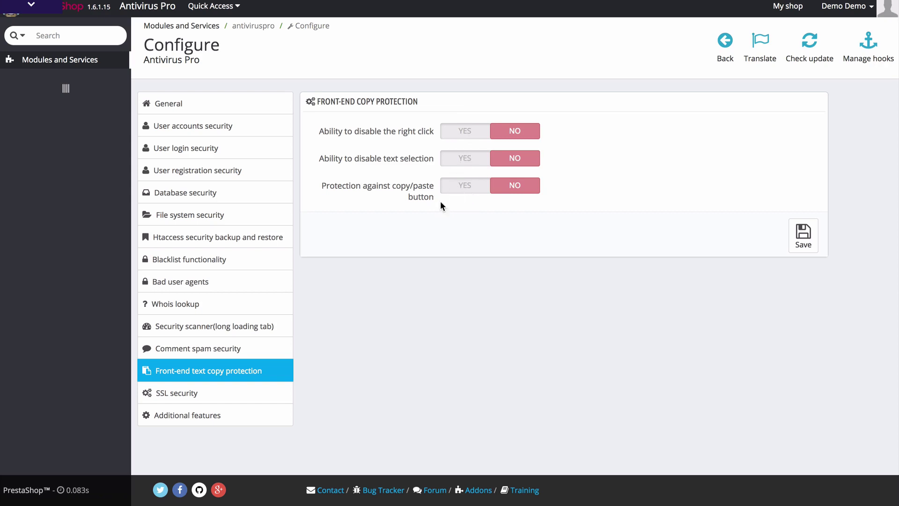
Read the SSL security notice and view the generator meta, front-end lockdown and iframe options in Additional features.
{"action": "left_click", "coordinate": [180, 398]}
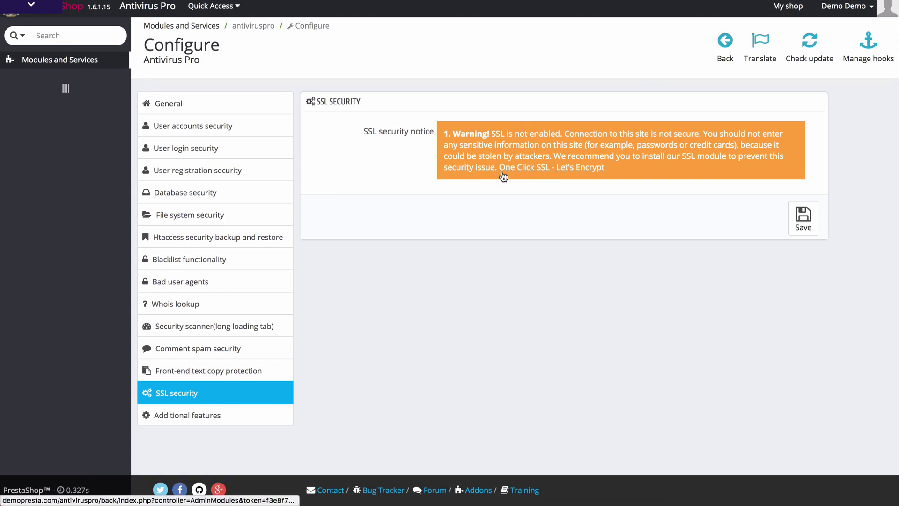
{"action": "left_click", "coordinate": [192, 426]}
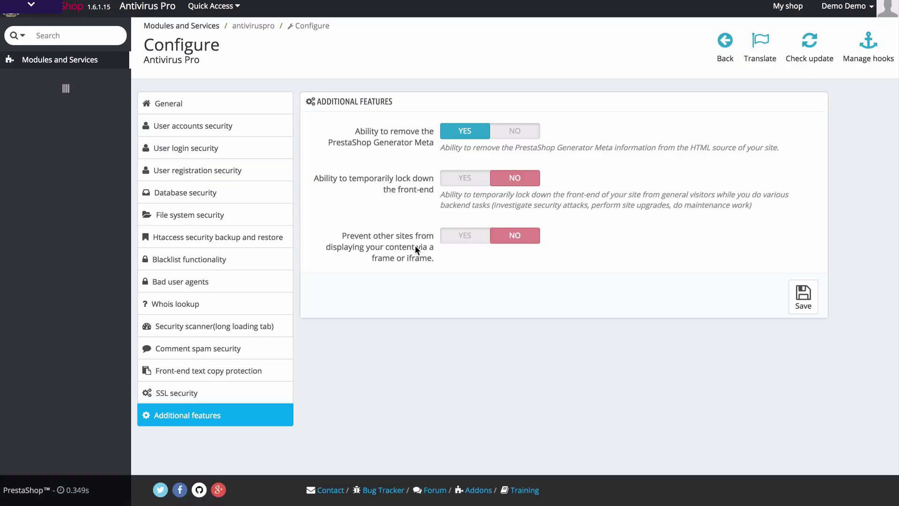